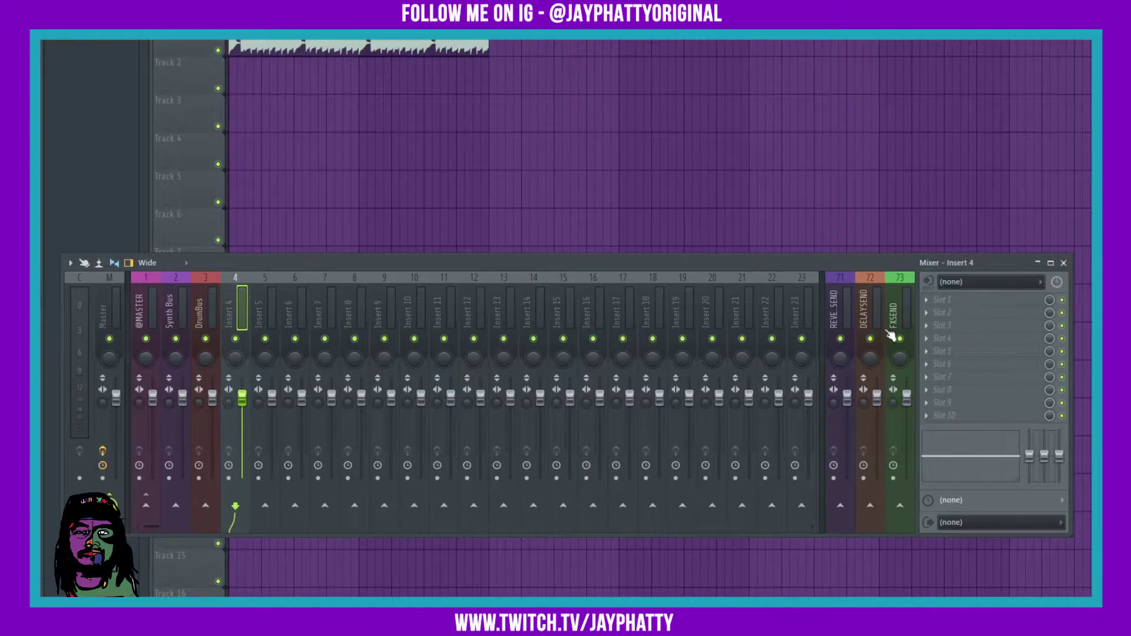
- Bring up the effect list for an empty FX slot on mixer Insert 4
{"action": "left_click", "coordinate": [940, 326]}
- Load Fruity Parametric EQ 2 into the slot and briefly play the loop through it
{"action": "left_click", "coordinate": [730, 56]}
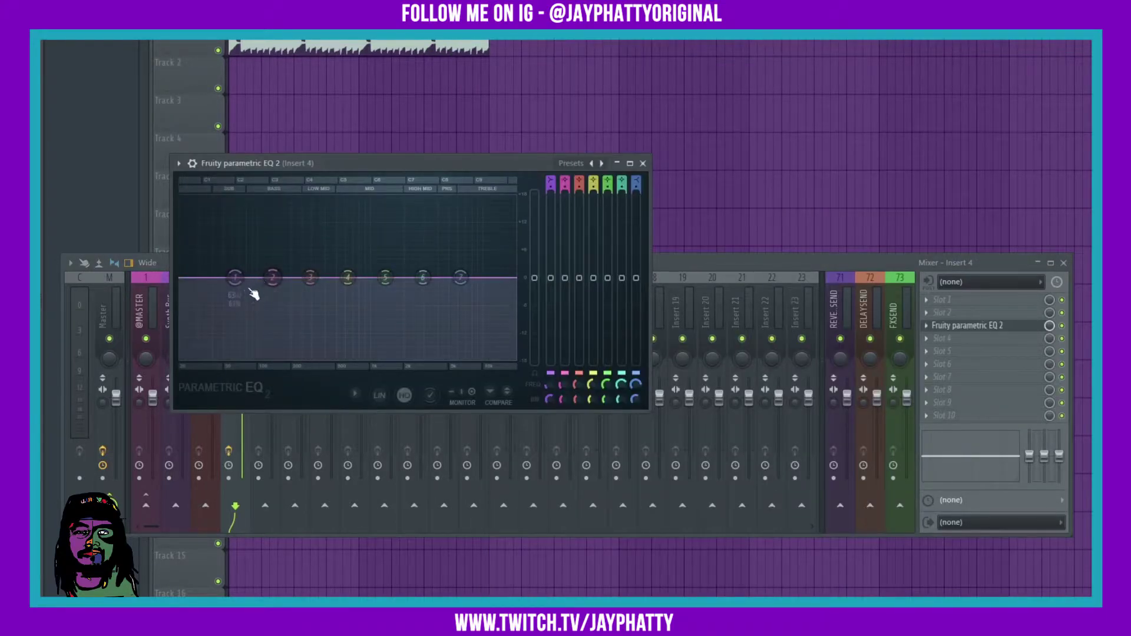
{"action": "key", "text": "space"}
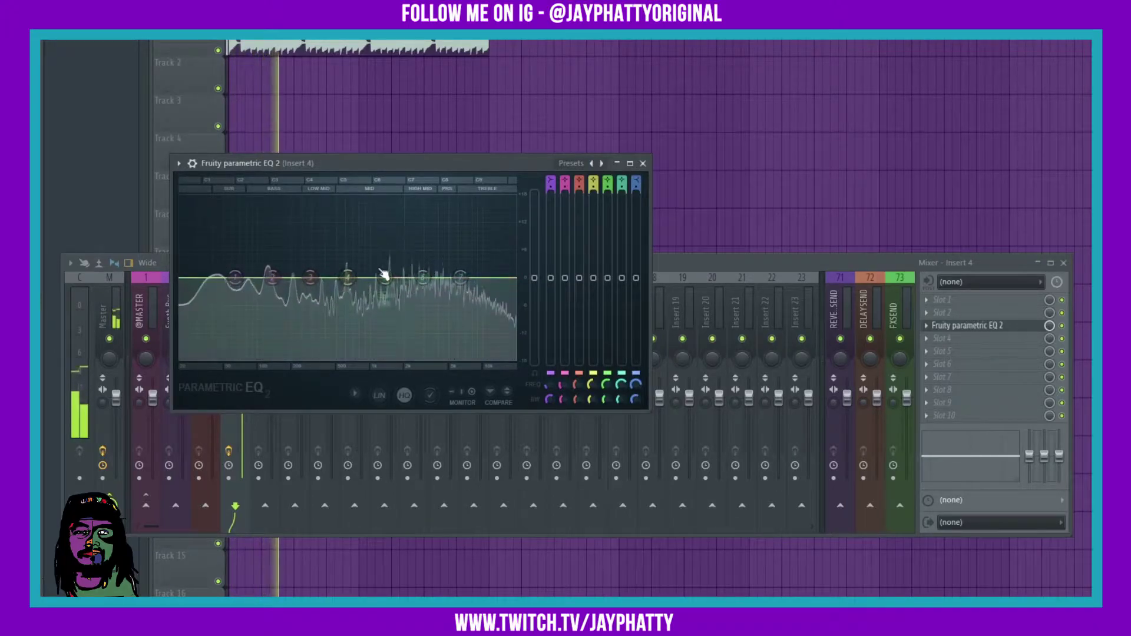
{"action": "key", "text": "space"}
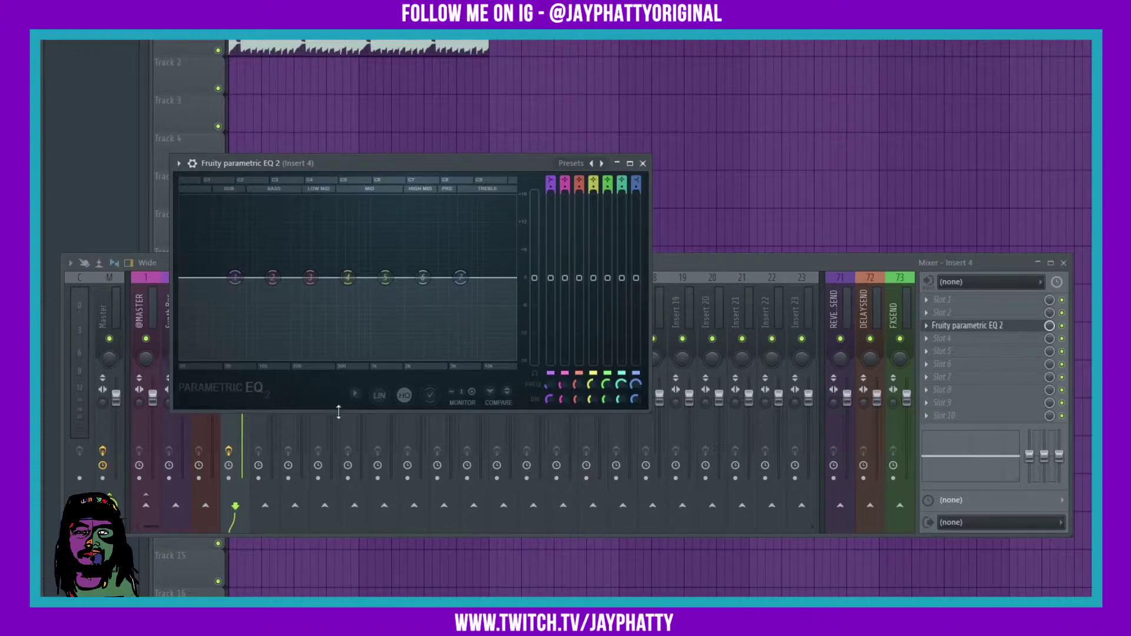
- Enable the EQ's heat map and its enhanced frequency option, then preview with playback
{"action": "left_click", "coordinate": [354, 393]}
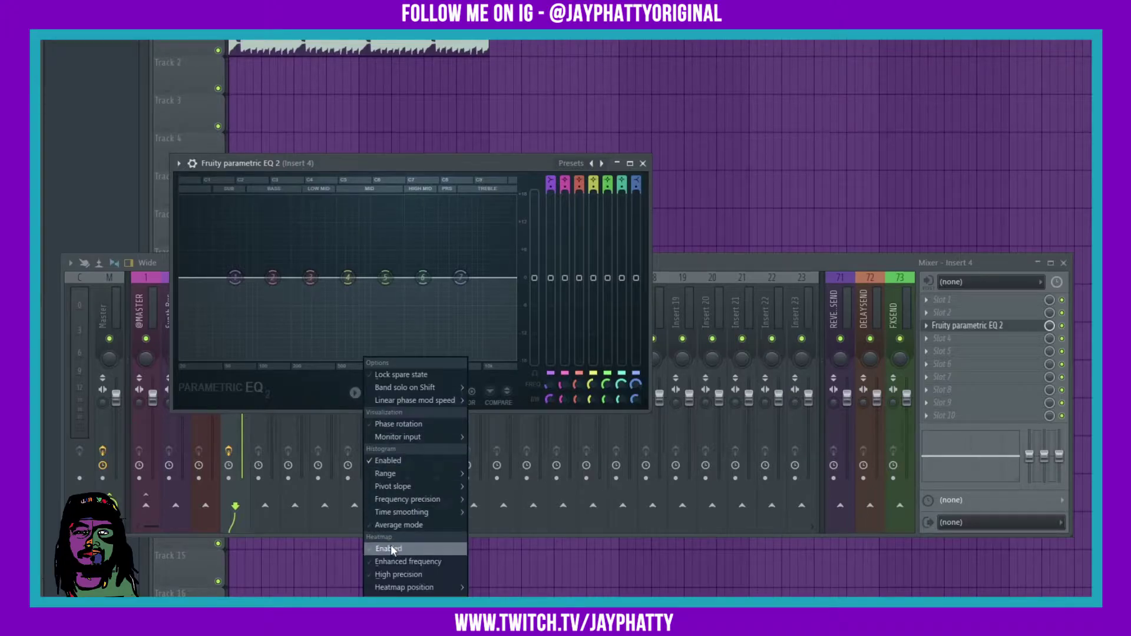
{"action": "left_click", "coordinate": [390, 544]}
{"action": "left_click", "coordinate": [353, 394]}
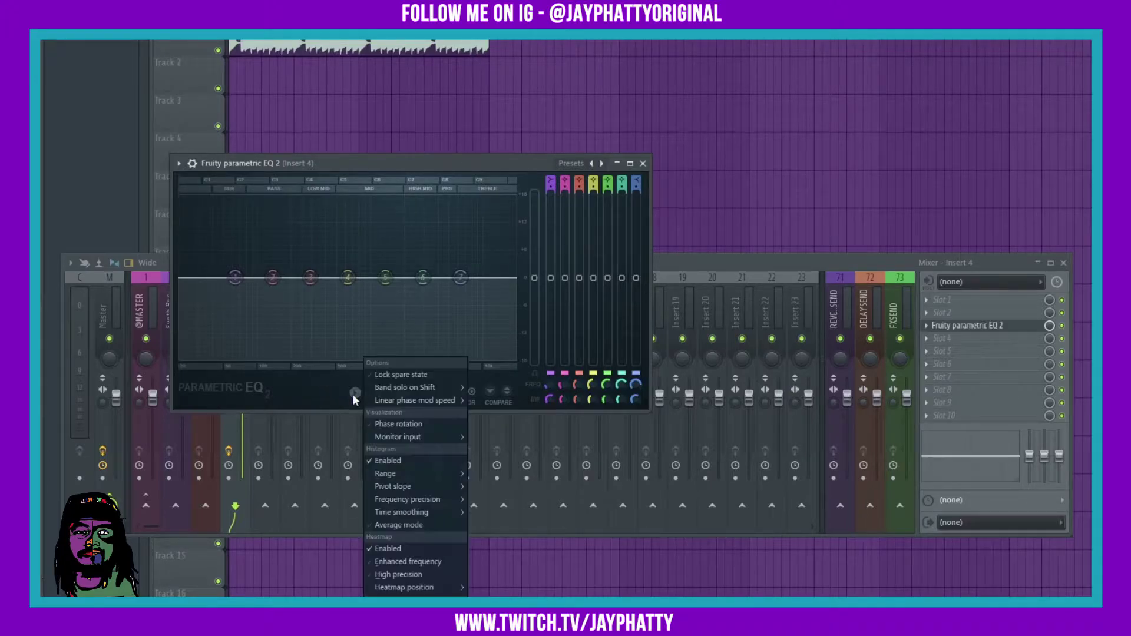
{"action": "left_click", "coordinate": [423, 560]}
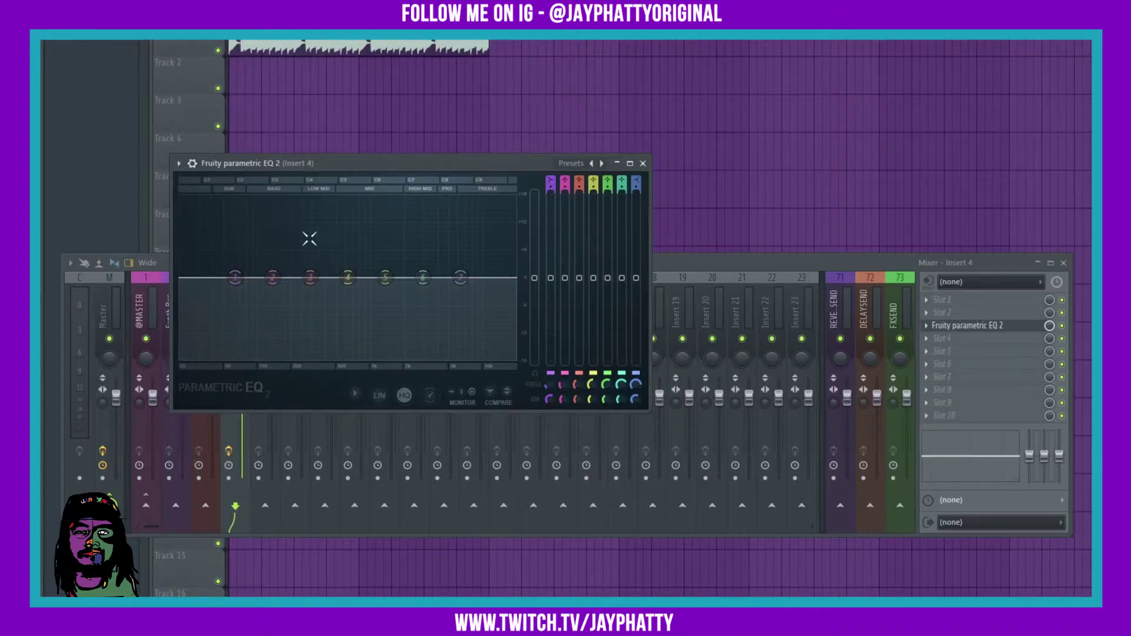
{"action": "key", "text": "space"}
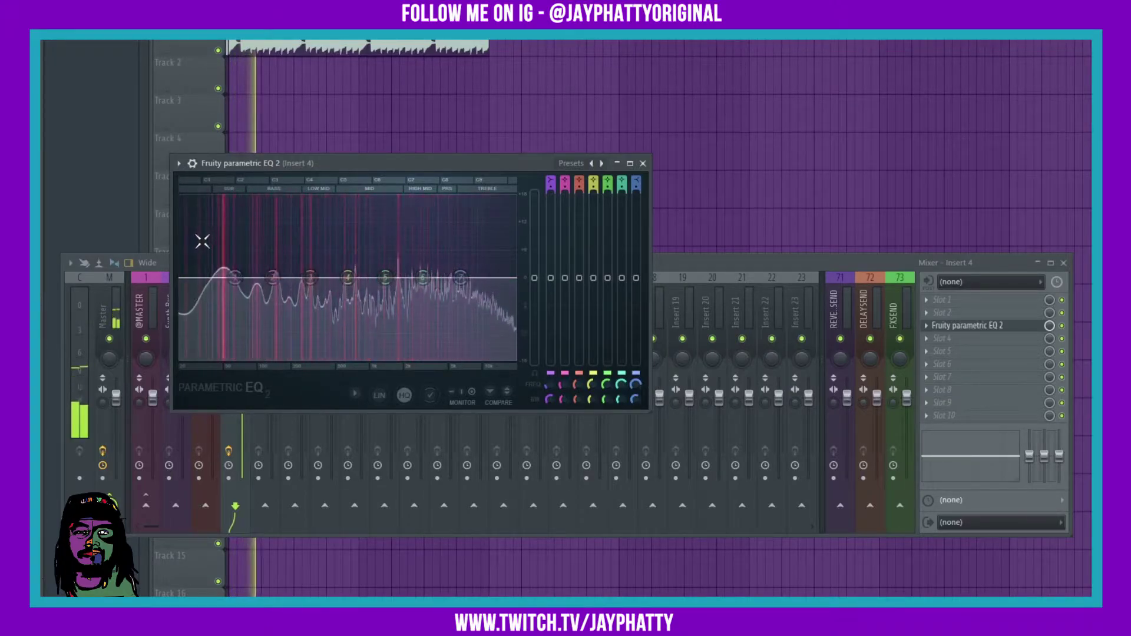
{"action": "key", "text": "space"}
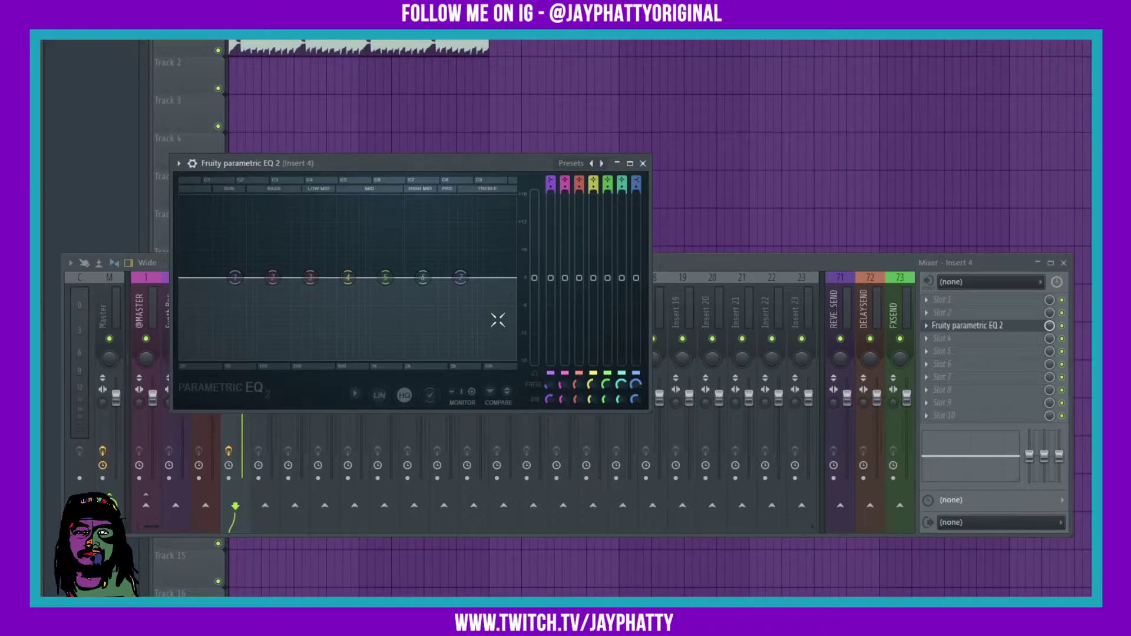
- Choose 'Add to plugin database (flag as favorite)' from the EQ's options menu
{"action": "left_click", "coordinate": [178, 163]}
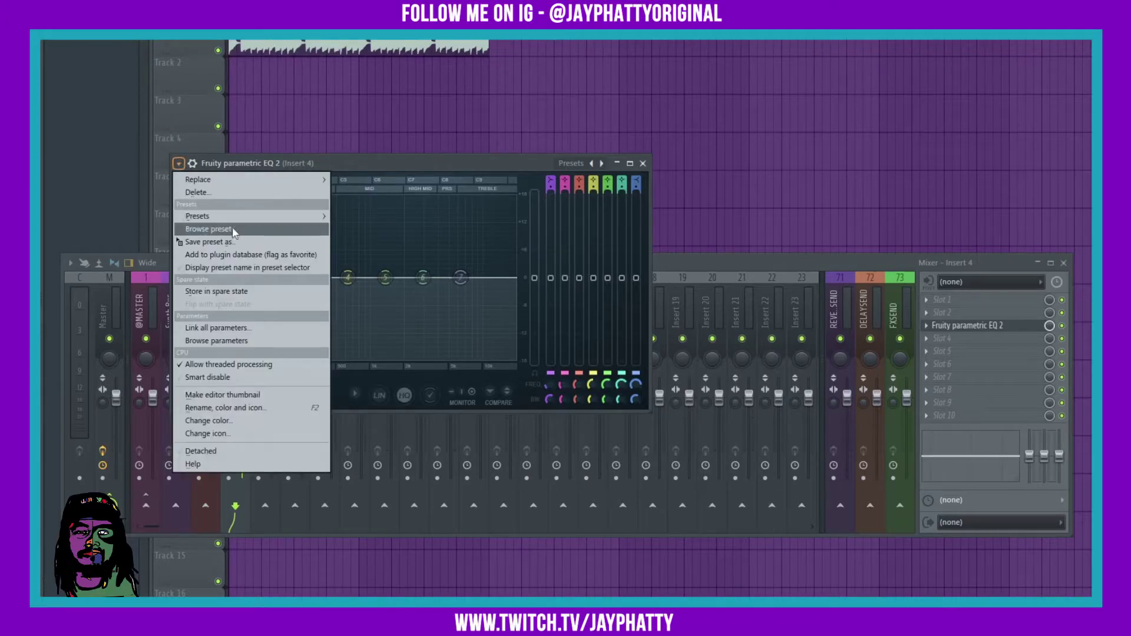
{"action": "left_click", "coordinate": [387, 165]}
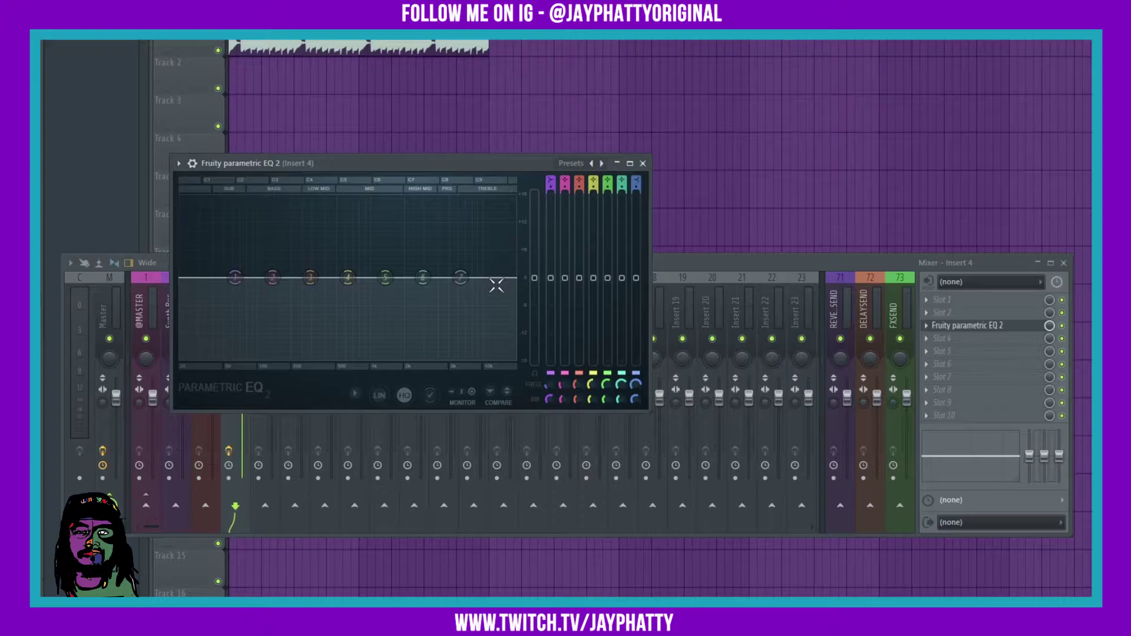
{"action": "left_click", "coordinate": [179, 163]}
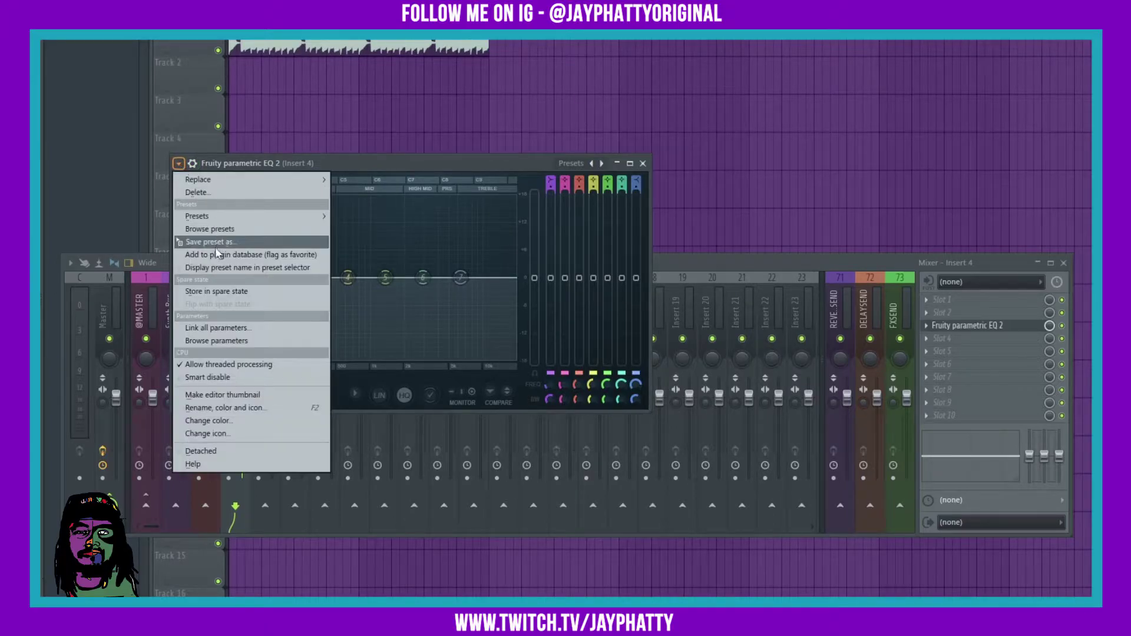
{"action": "left_click", "coordinate": [292, 257]}
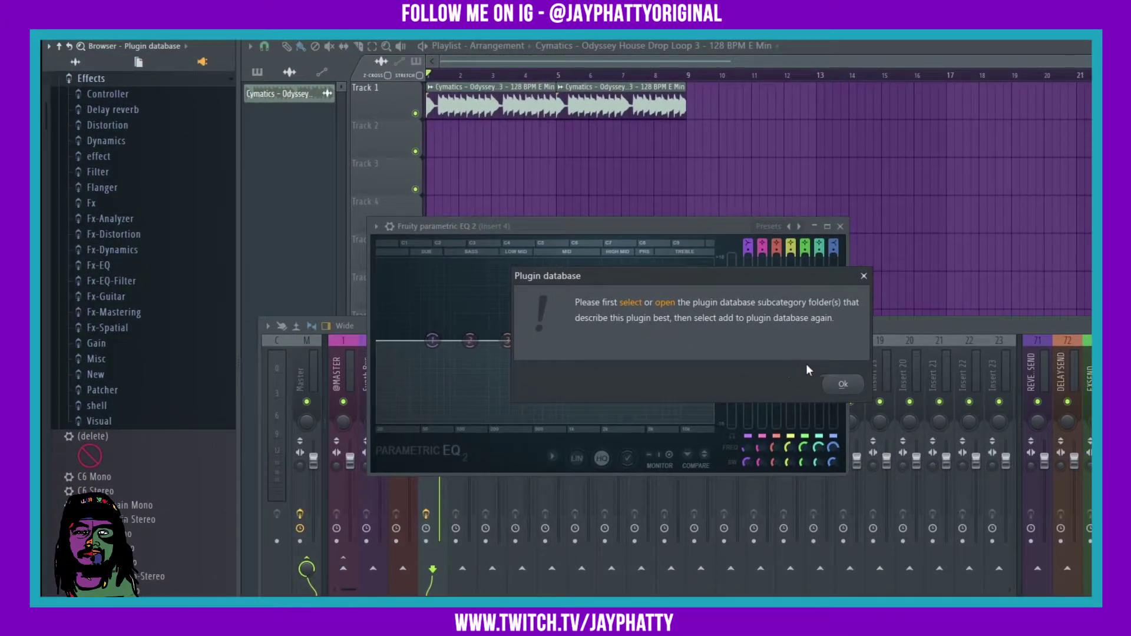
- Dismiss the database message, scroll to Plugin database > Effects, and review the categorized plugin list
{"action": "left_click", "coordinate": [843, 384]}
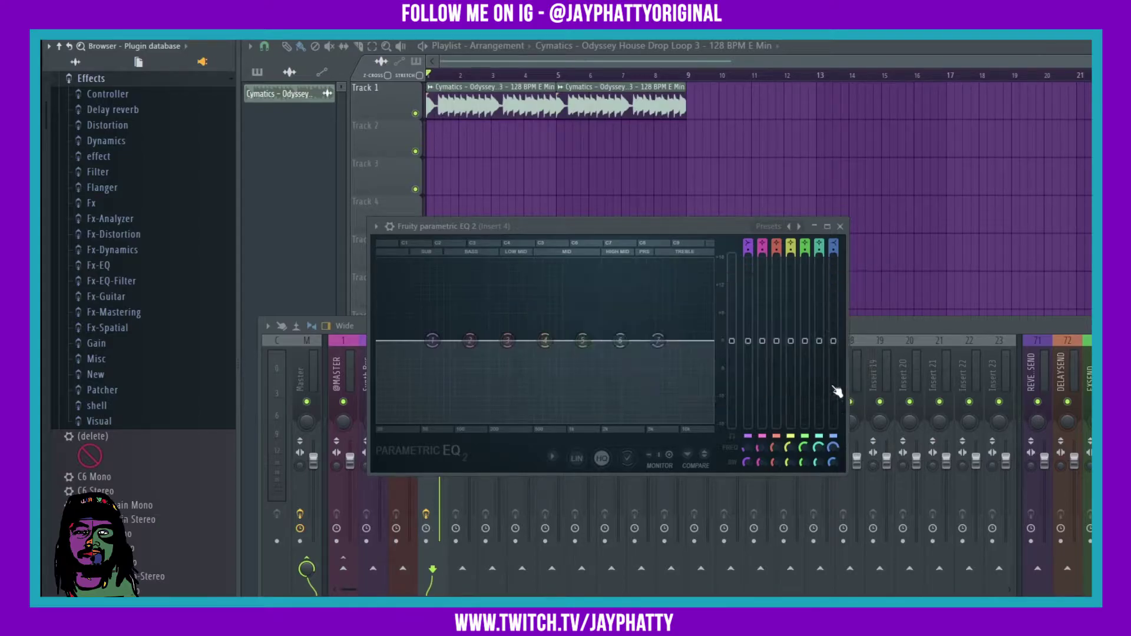
{"action": "scroll", "coordinate": [202, 222], "scroll_direction": "up", "scroll_amount": 1}
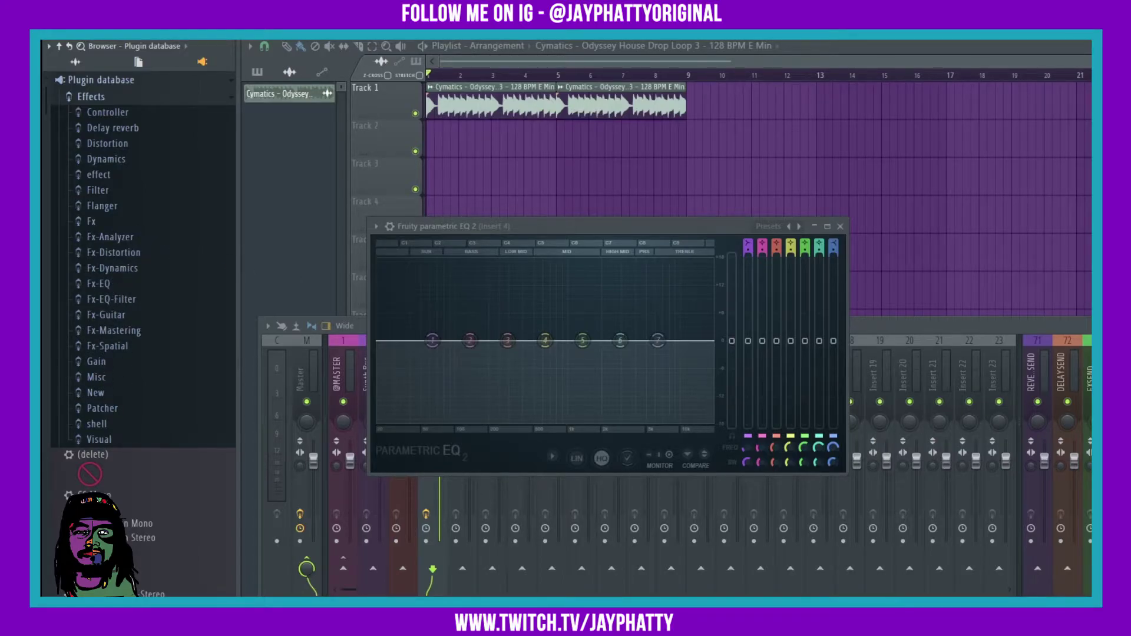
{"action": "left_click", "coordinate": [825, 327]}
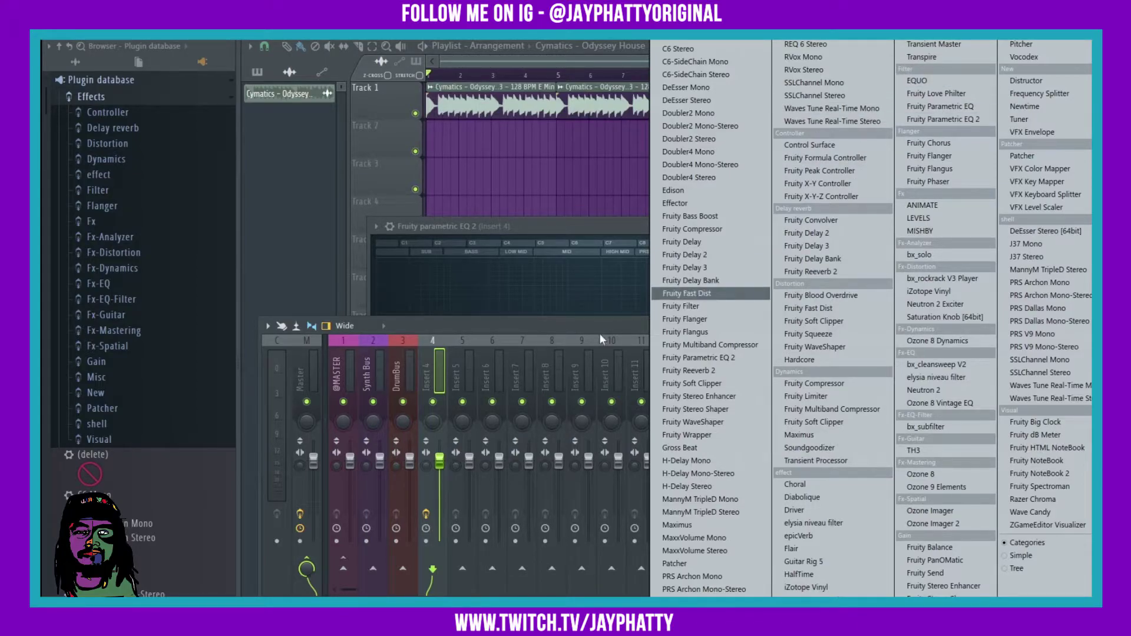
{"action": "left_click", "coordinate": [513, 232]}
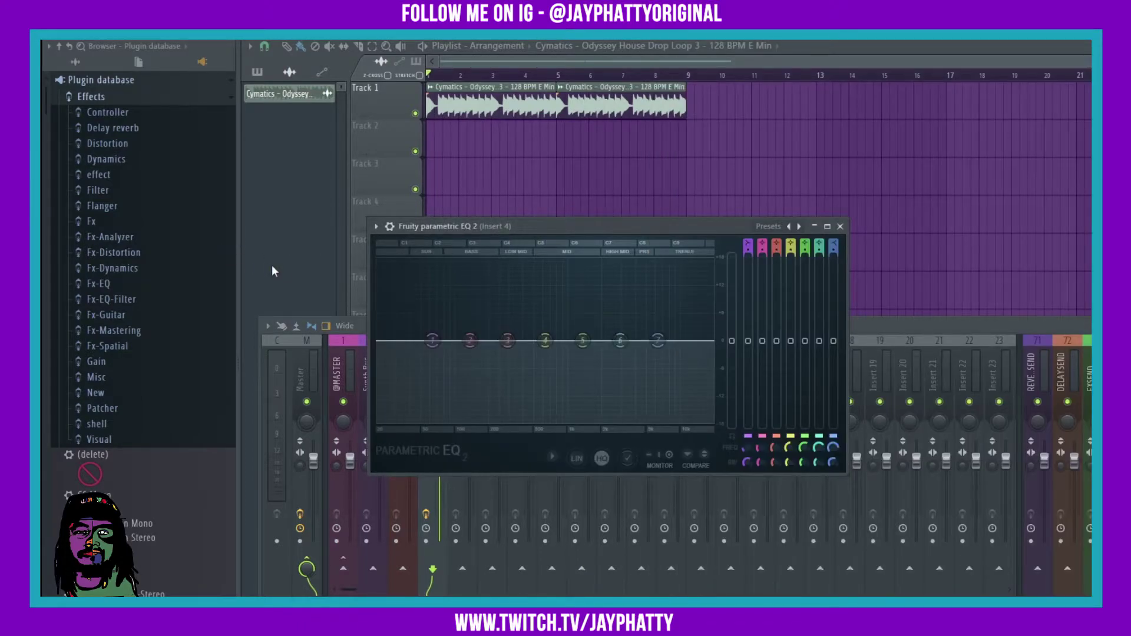
- Open the Filter folder under Plugin database > Effects and check the EQ's display options
{"action": "left_click", "coordinate": [103, 190]}
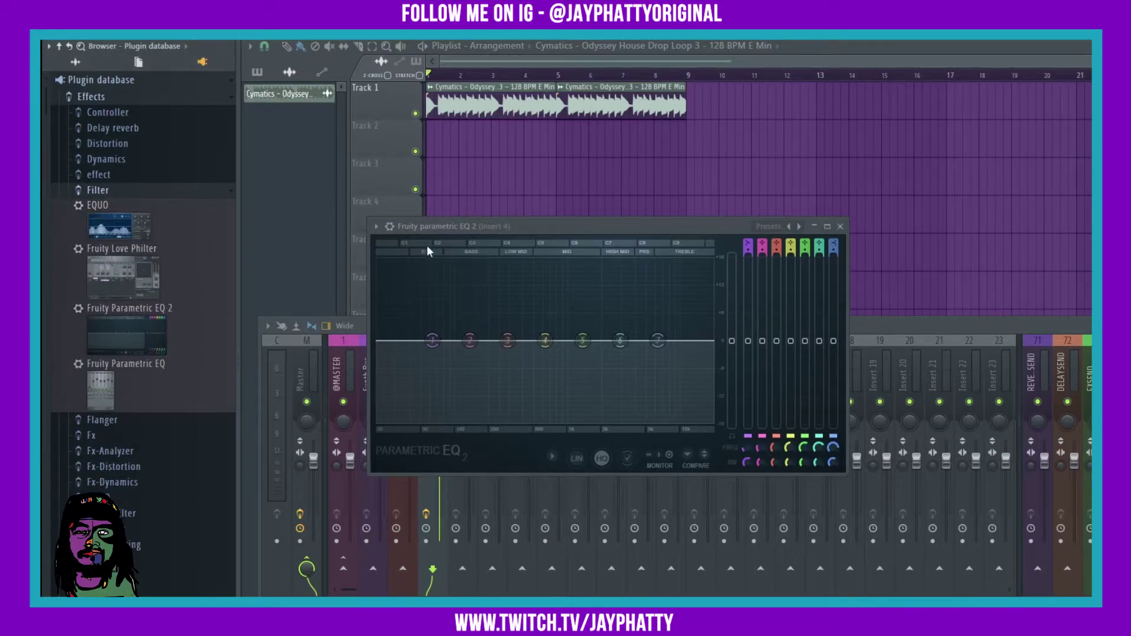
{"action": "left_click", "coordinate": [551, 459]}
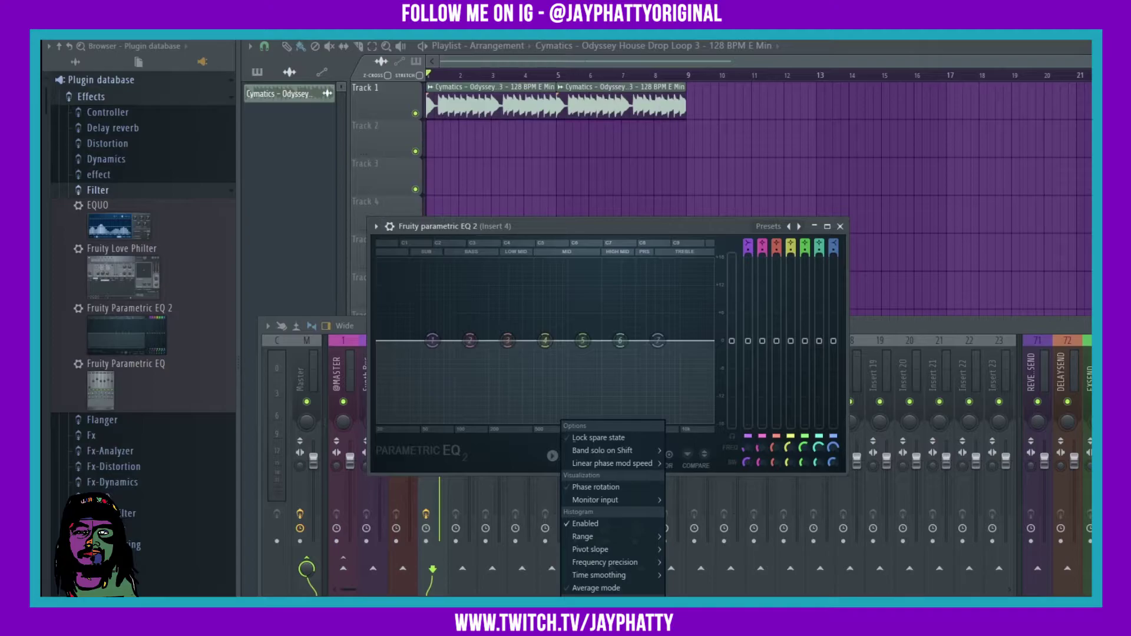
{"action": "left_click", "coordinate": [495, 452]}
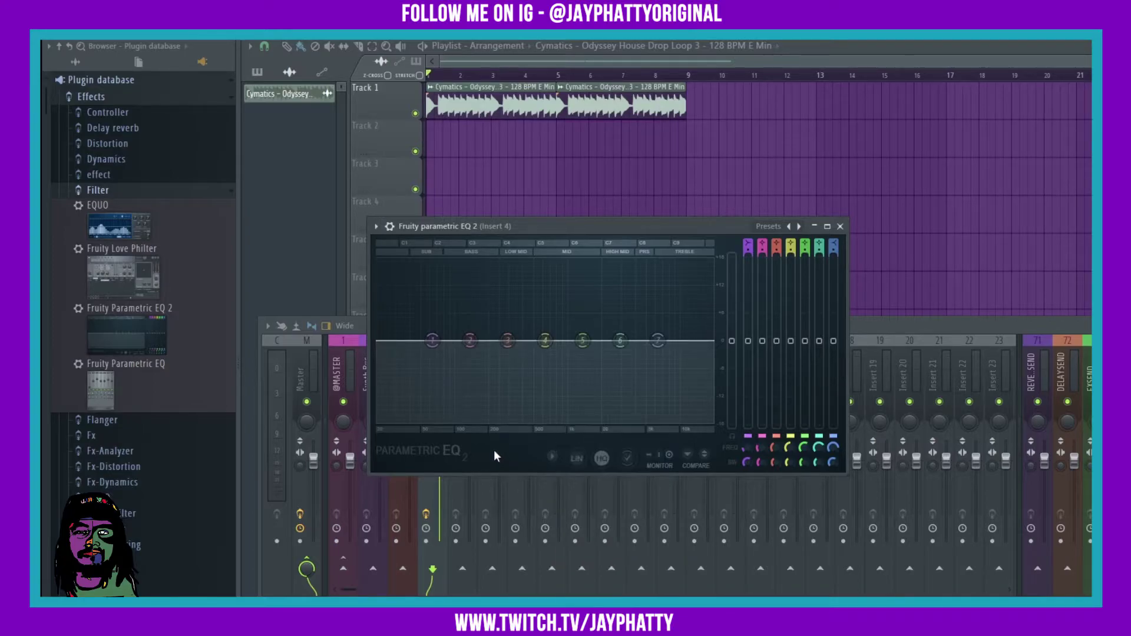
{"action": "left_click", "coordinate": [376, 226]}
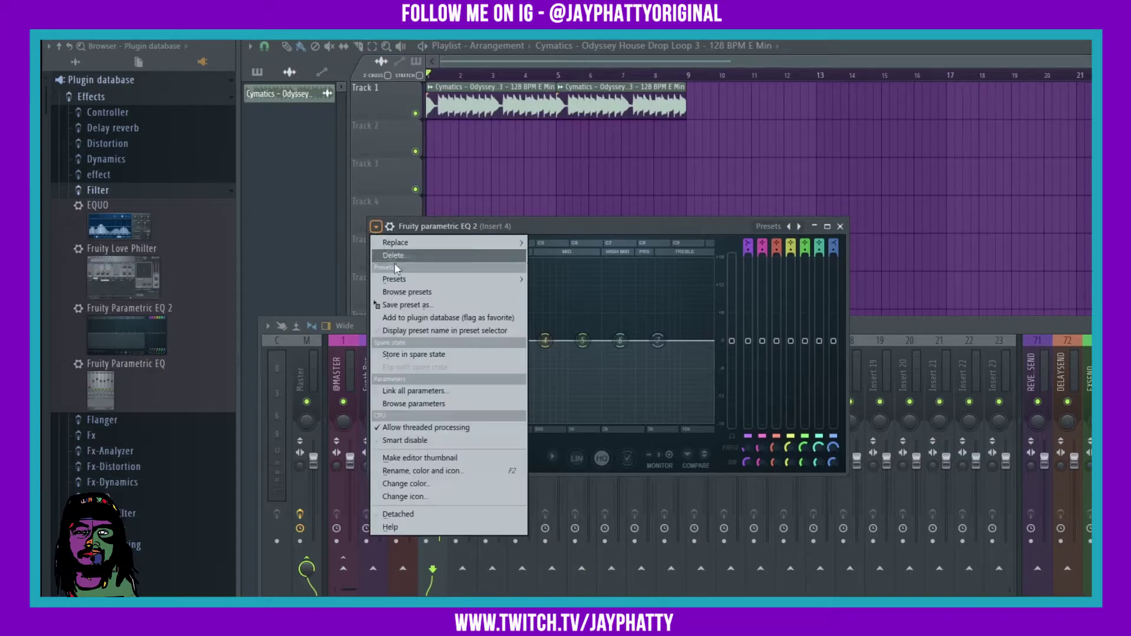
- Save the EQ as a favourite in the plugin database's Filter category and confirm
{"action": "left_click", "coordinate": [405, 318]}
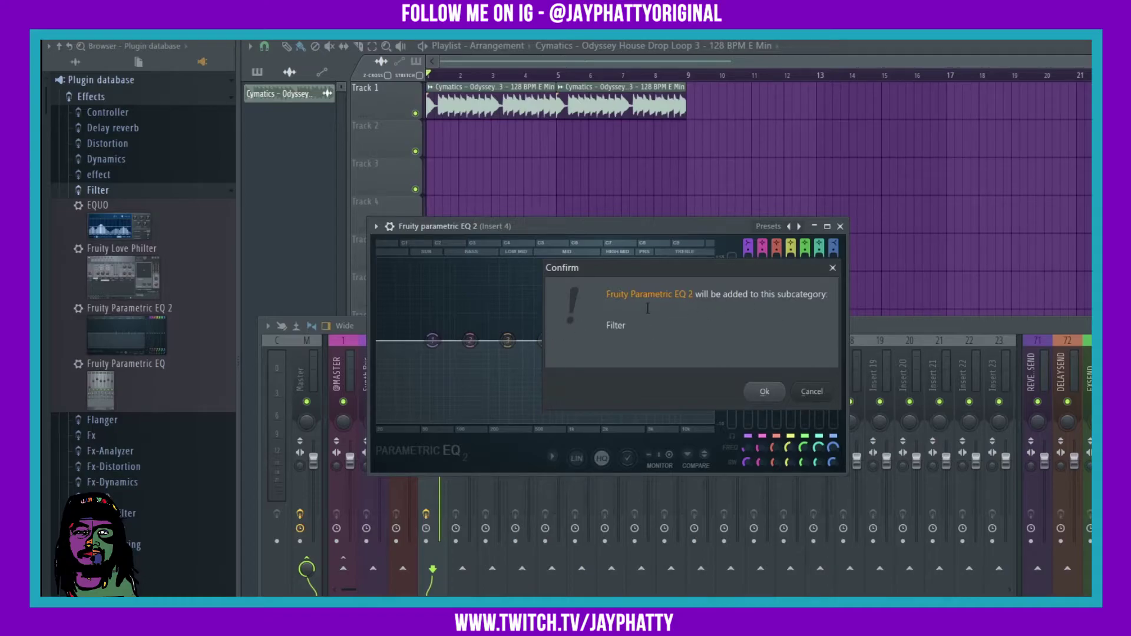
{"action": "left_click", "coordinate": [764, 392]}
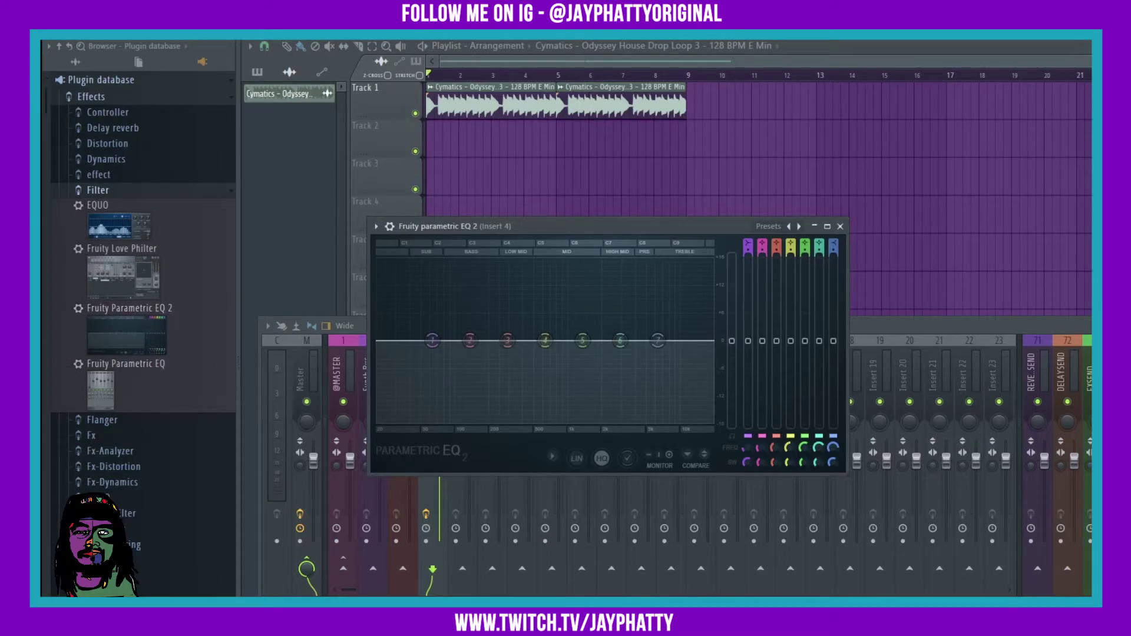
{"action": "left_click", "coordinate": [943, 406]}
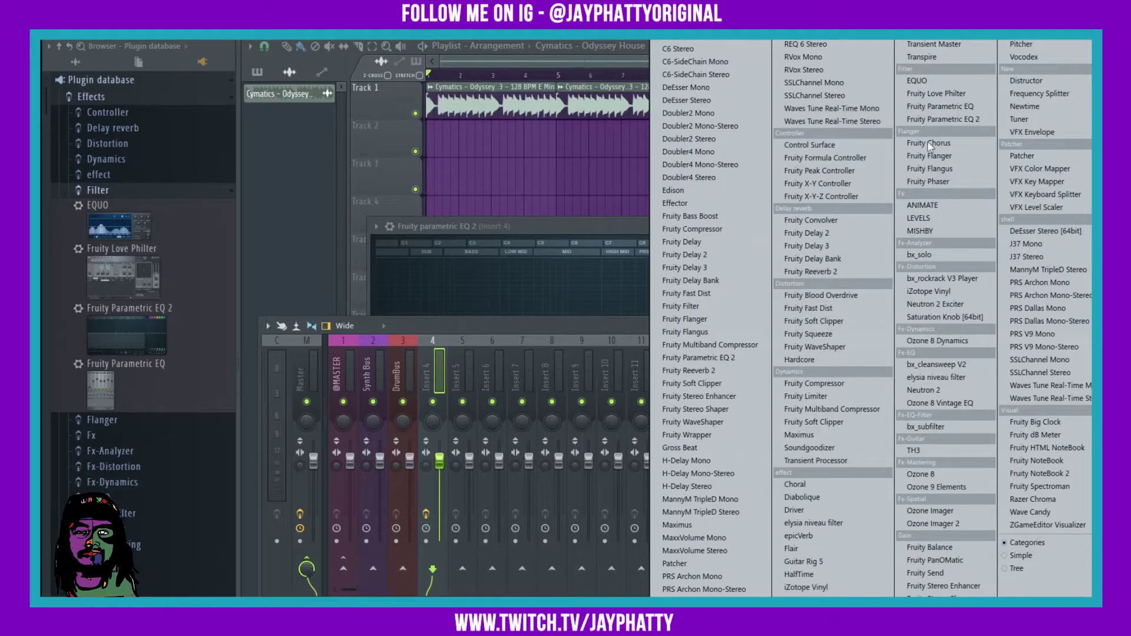
- Load a new Fruity Parametric EQ 2 on Insert 4 and play the loop to check its heat map
{"action": "left_click", "coordinate": [931, 119]}
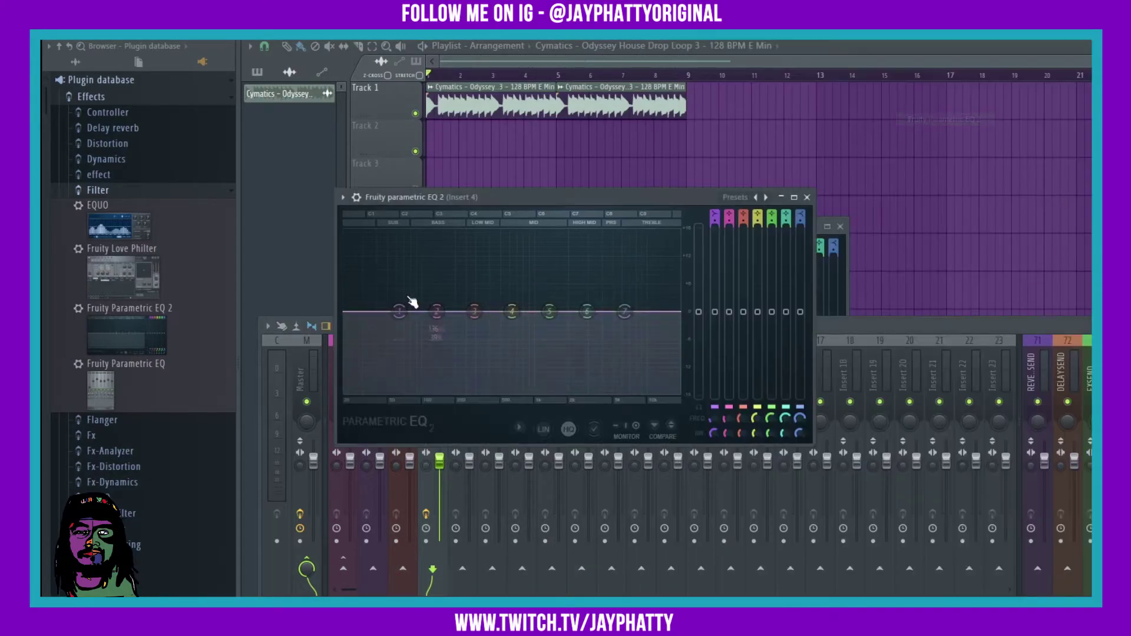
{"action": "key", "text": "space"}
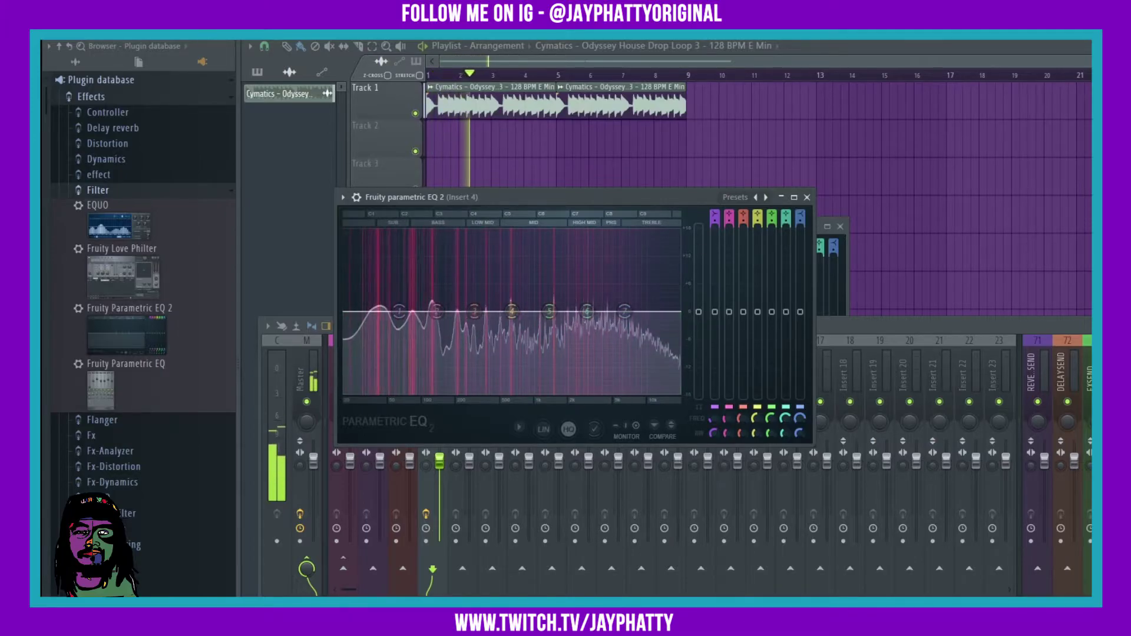
{"action": "key", "text": "space"}
{"action": "left_click", "coordinate": [1069, 396]}
{"action": "key", "text": "Escape"}
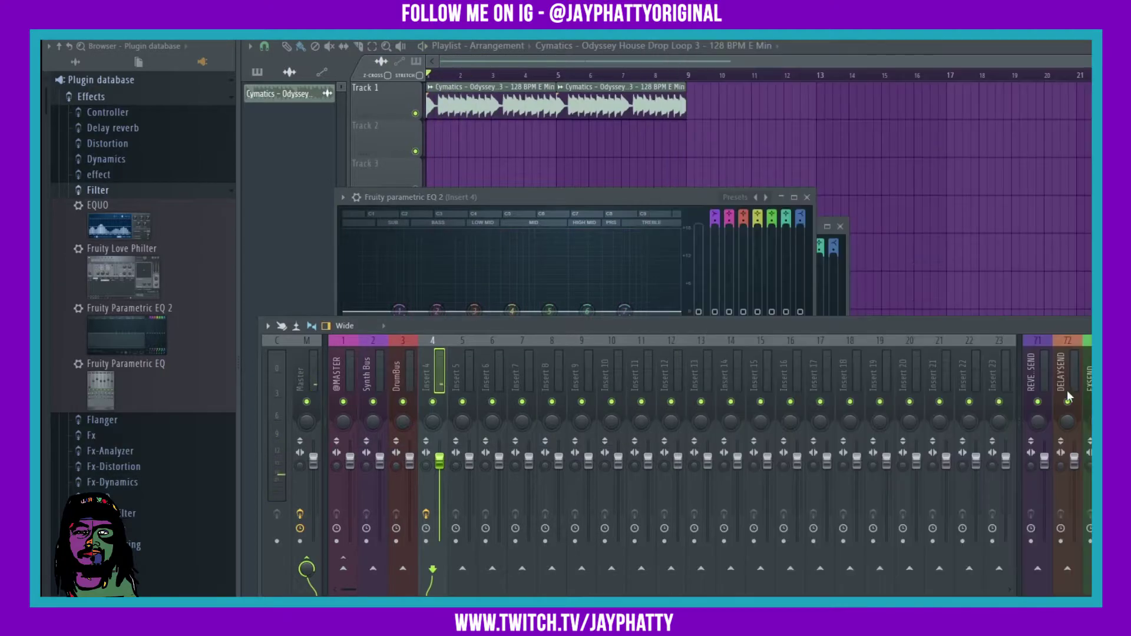
{"action": "left_click", "coordinate": [1070, 396]}
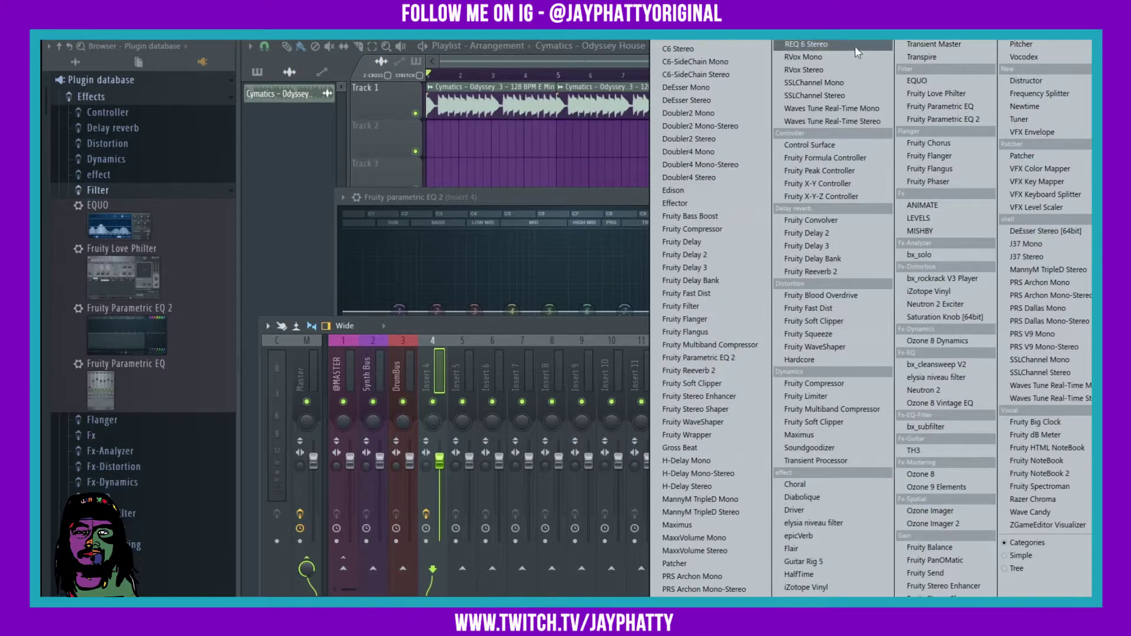
- Load two more Fruity Parametric EQ 2 copies, playing the loop after each, then switch to YouTube
{"action": "left_click", "coordinate": [698, 358]}
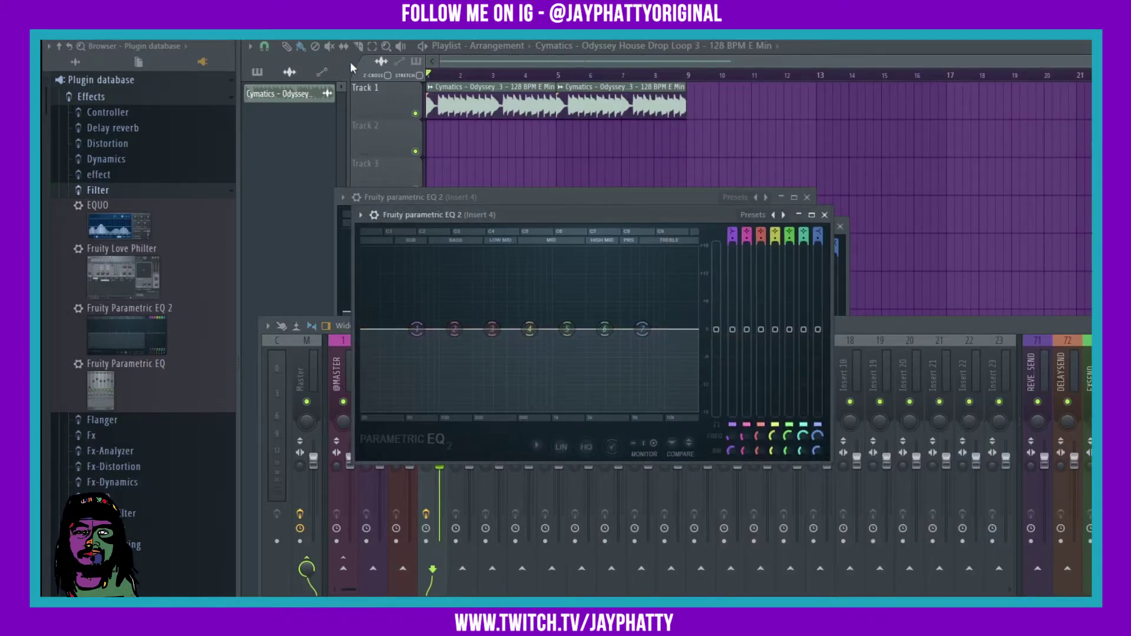
{"action": "key", "text": "space"}
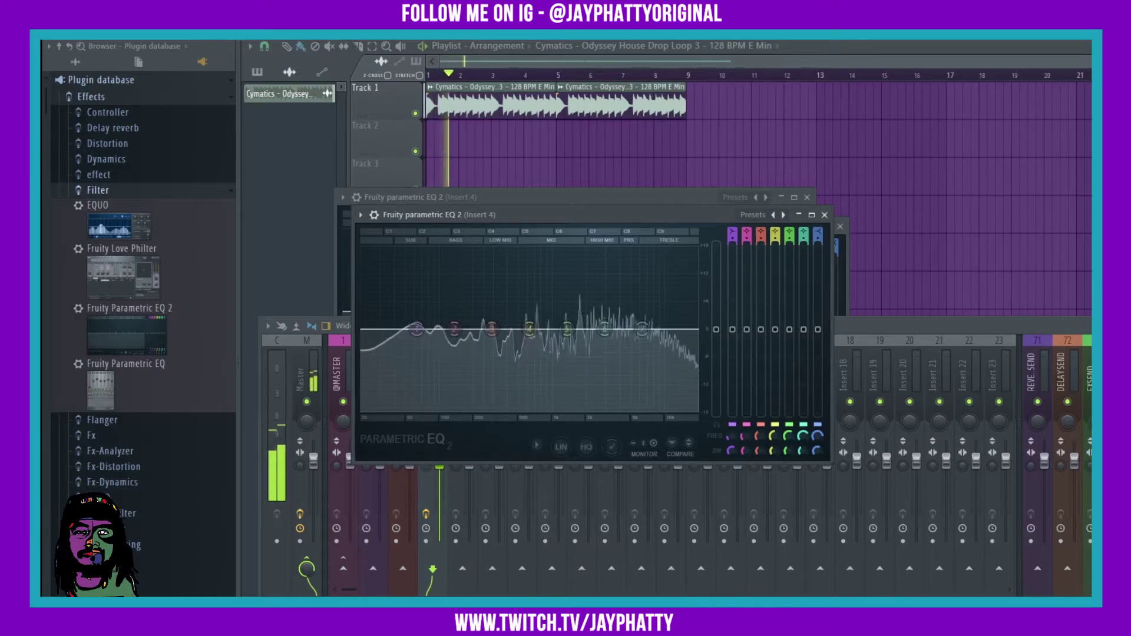
{"action": "key", "text": "space"}
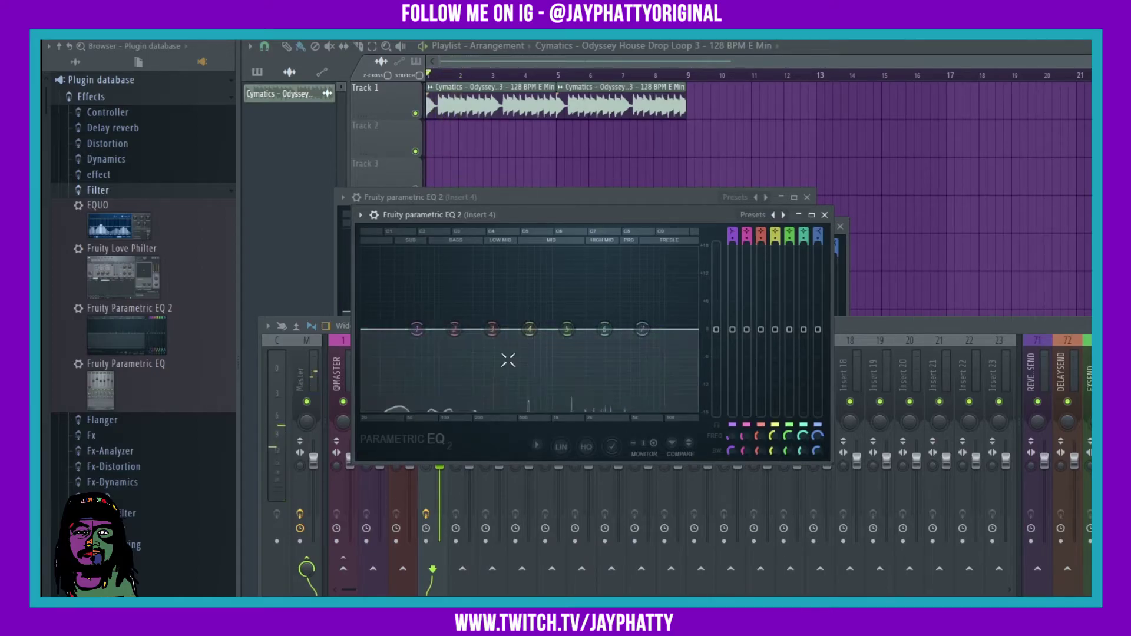
{"action": "left_click", "coordinate": [790, 414]}
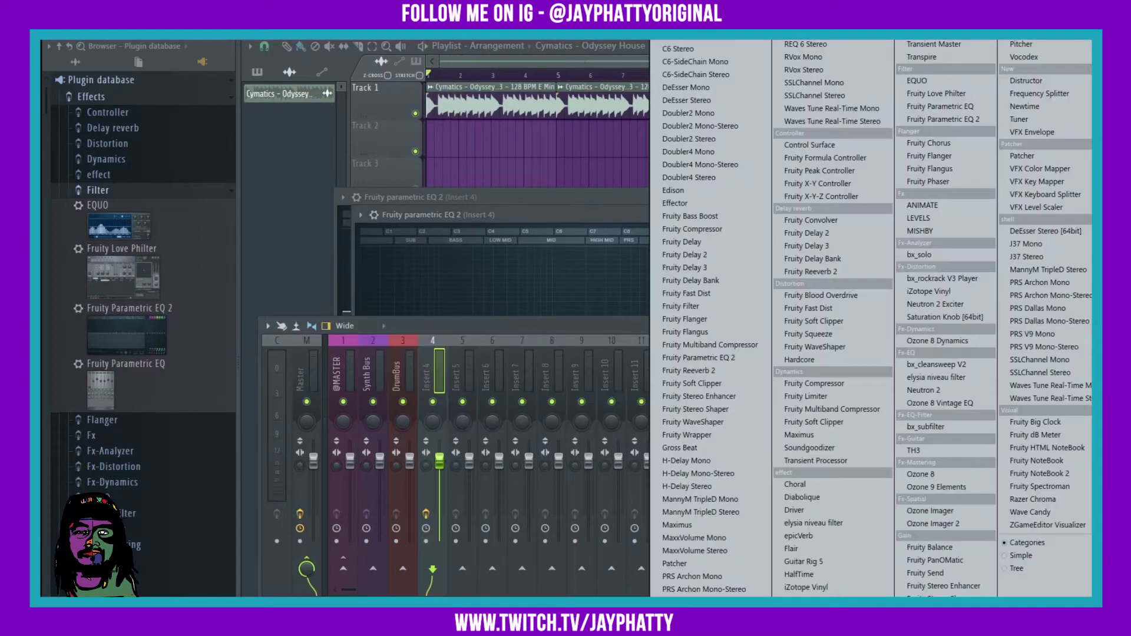
{"action": "left_click", "coordinate": [911, 118]}
{"action": "key", "text": "space"}
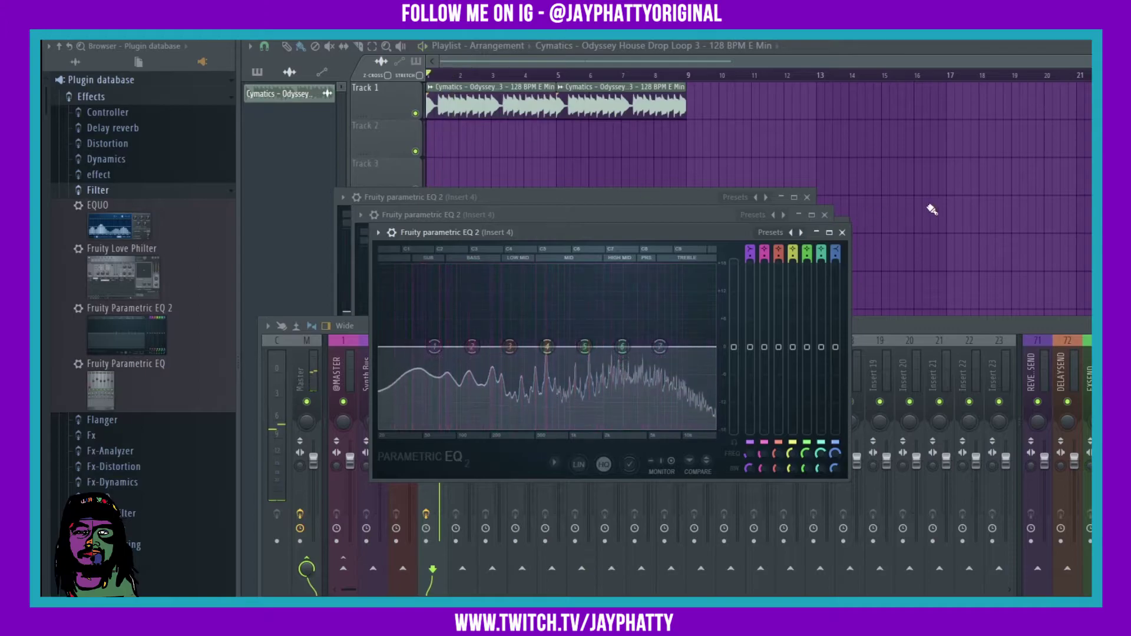
{"action": "key", "text": "space"}
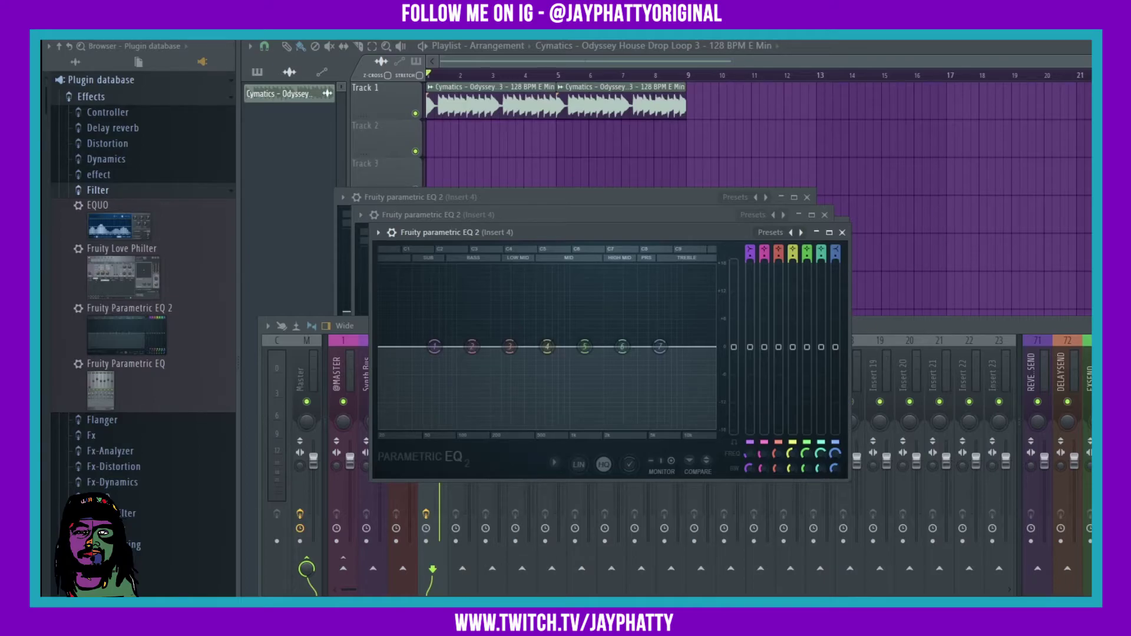
{"action": "key", "text": "alt+Tab"}
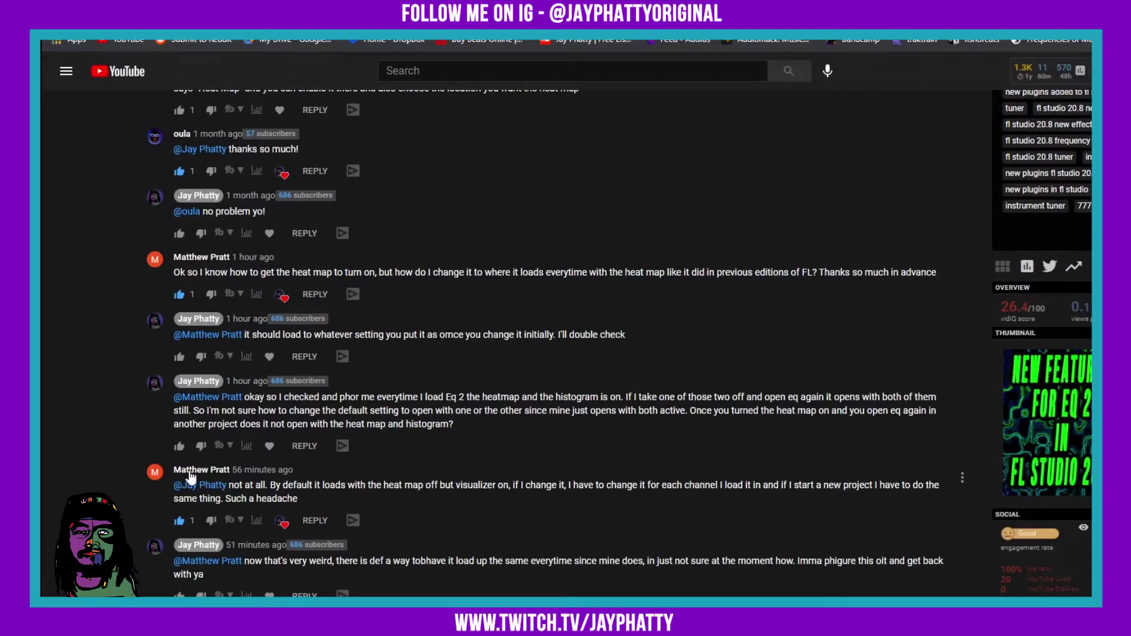
- Scroll through the YouTube replies about EQ 2's heat map not loading by default
{"action": "scroll", "coordinate": [487, 460], "scroll_direction": "up", "scroll_amount": 3}
{"action": "scroll", "coordinate": [575, 432], "scroll_direction": "down", "scroll_amount": 1}
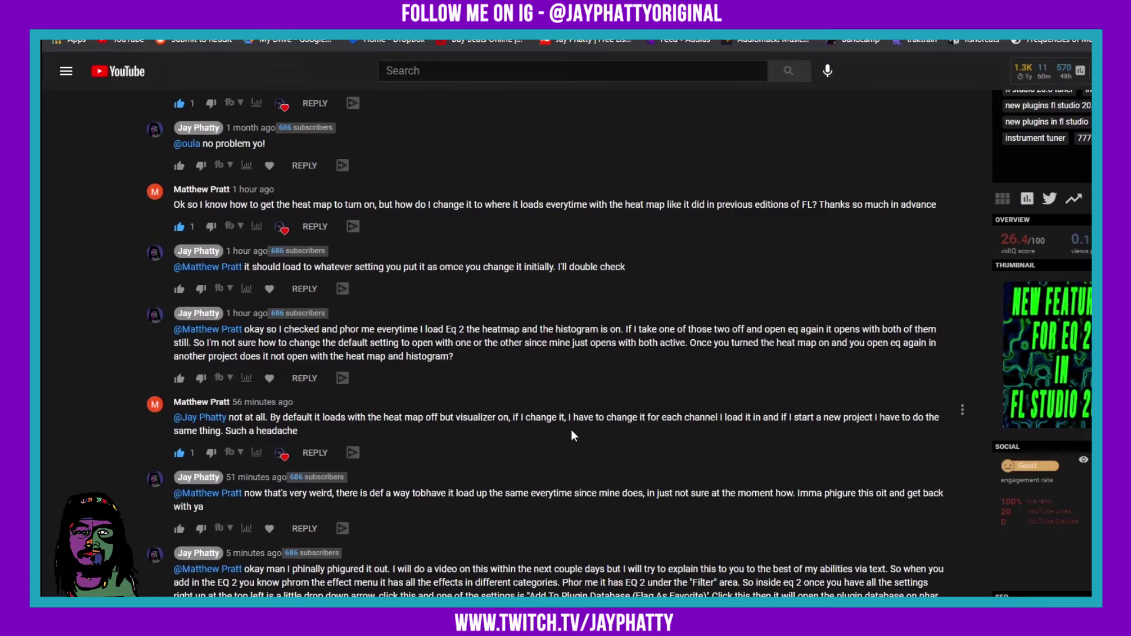
{"action": "scroll", "coordinate": [602, 429], "scroll_direction": "up", "scroll_amount": 4}
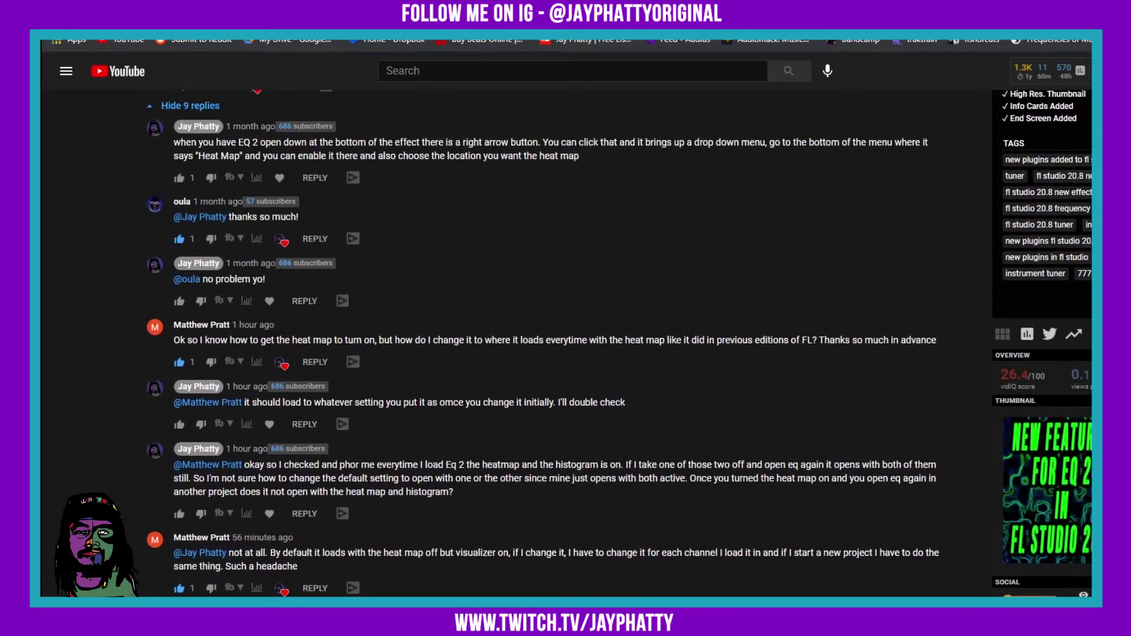
{"action": "key", "text": "alt+Tab"}
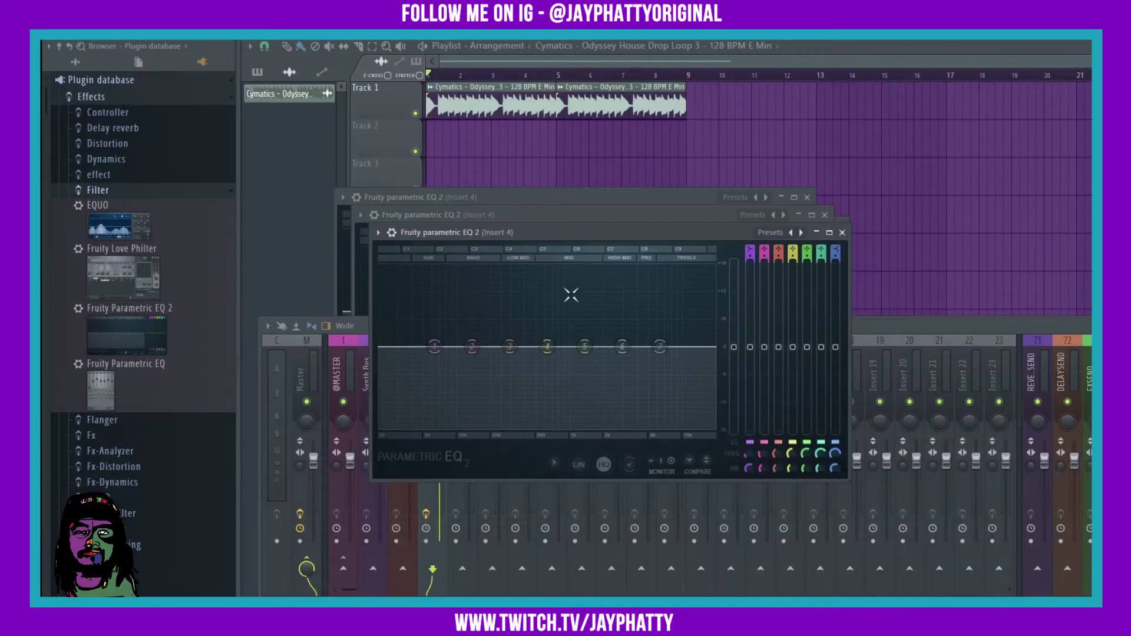